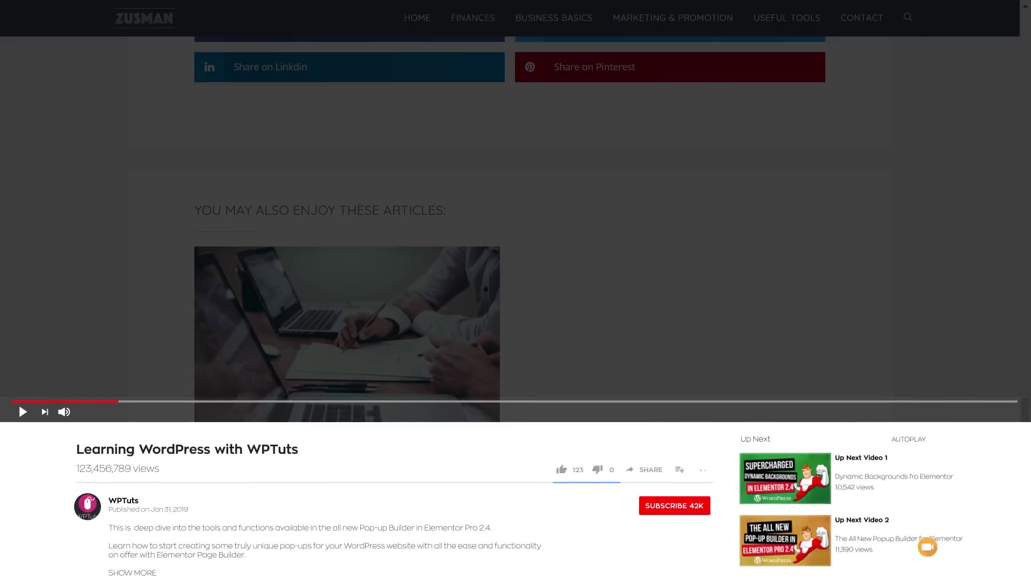
- Open the single post template in the Elementor editor at the empty related-articles section
{"action": "left_click", "coordinate": [684, 510]}
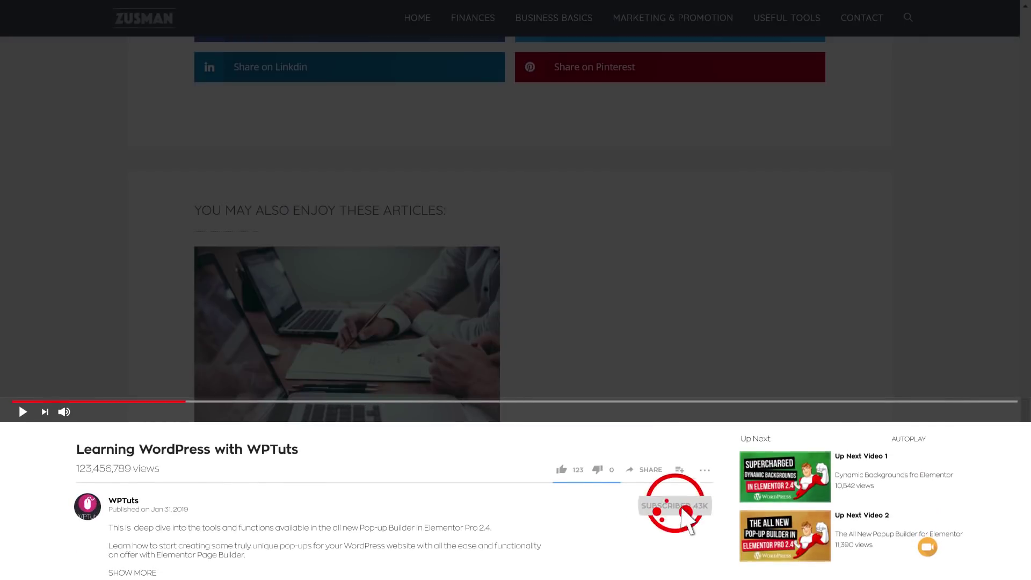
{"action": "left_click", "coordinate": [703, 507]}
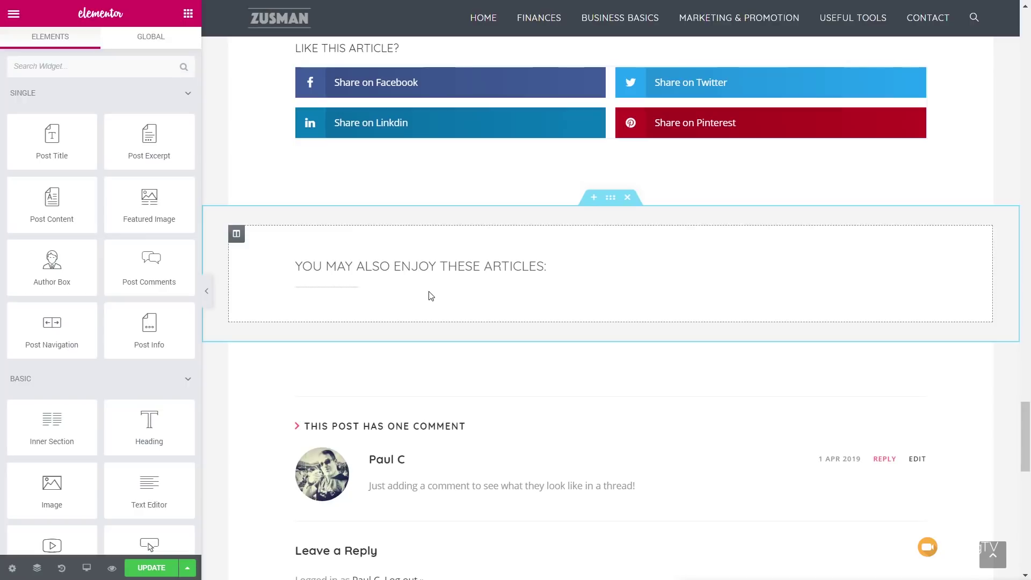
- Search widgets for 'post' and drop a Posts widget below the 'You may also enjoy these articles' heading
{"action": "left_click", "coordinate": [56, 67]}
{"action": "type", "text": "post"}
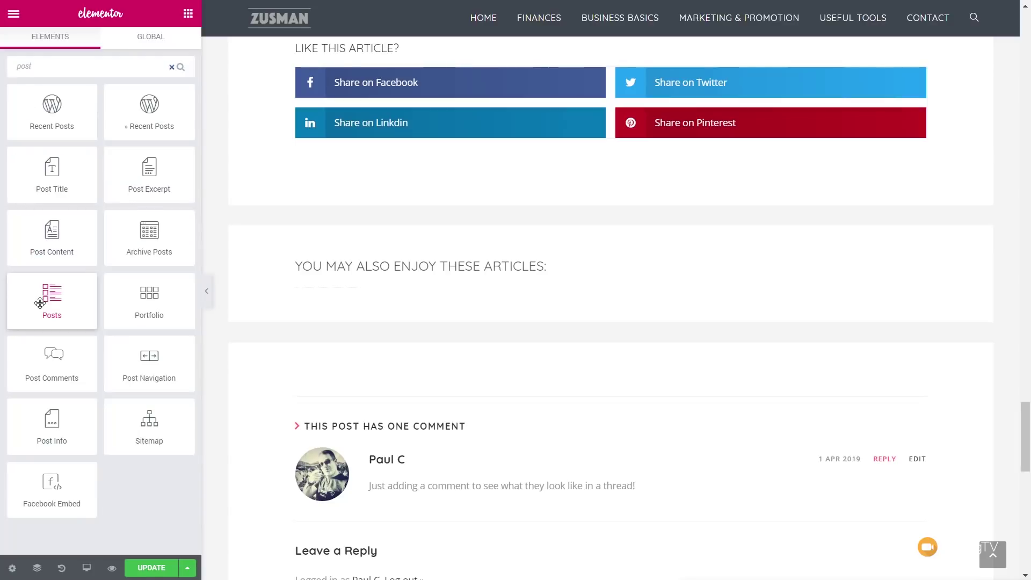
{"action": "left_click_drag", "start_coordinate": [40, 304], "coordinate": [346, 297]}
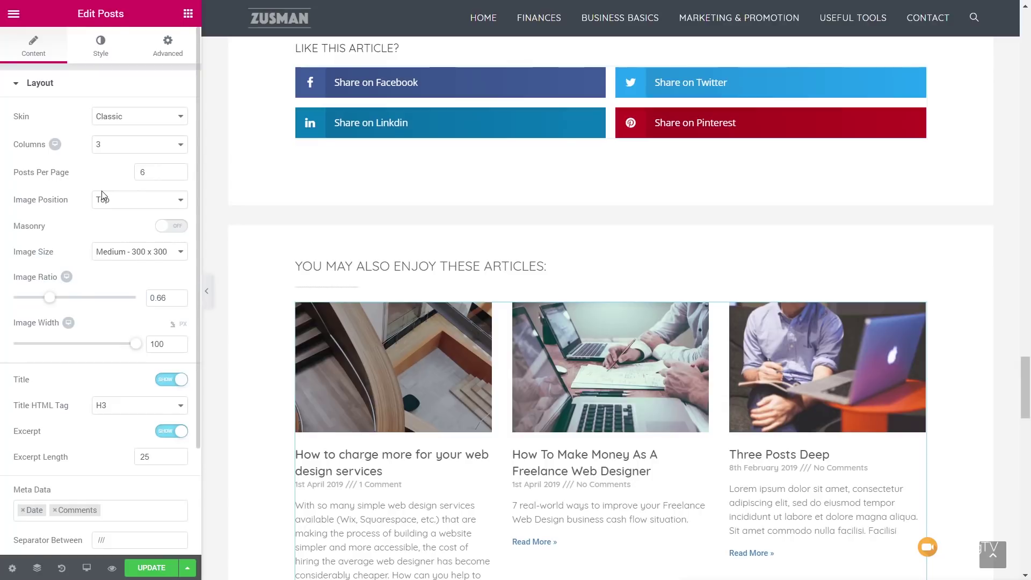
{"action": "scroll", "coordinate": [102, 196], "scroll_direction": "down", "scroll_amount": 3}
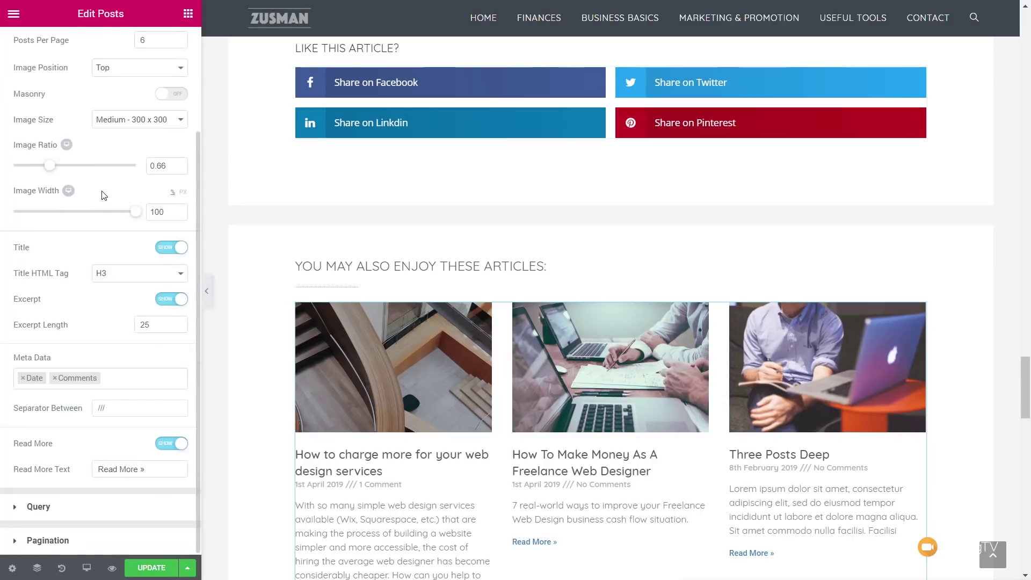
- In the Posts widget's Query section, change Source from latest posts to Related
{"action": "left_click", "coordinate": [29, 515]}
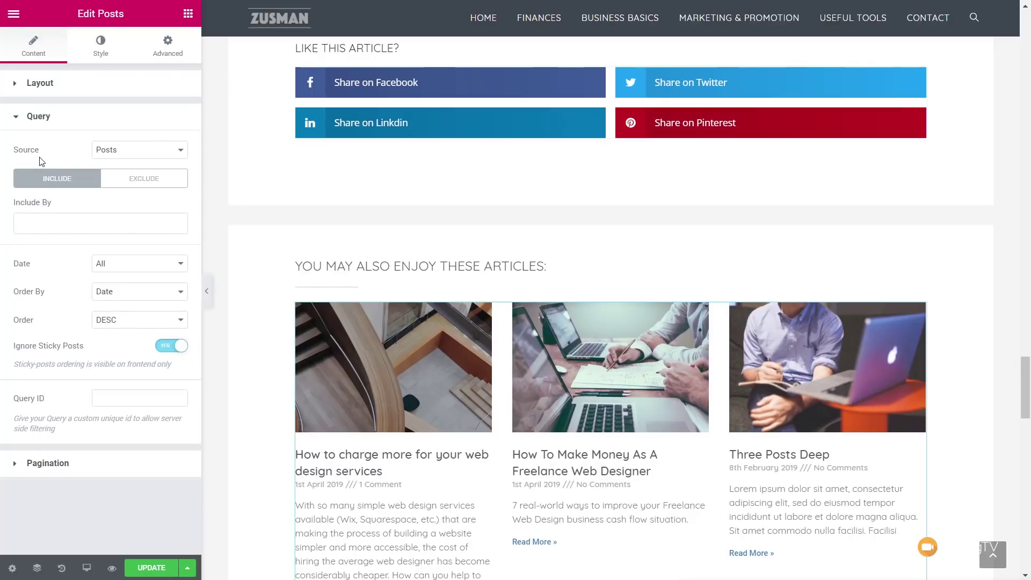
{"action": "left_click", "coordinate": [131, 153]}
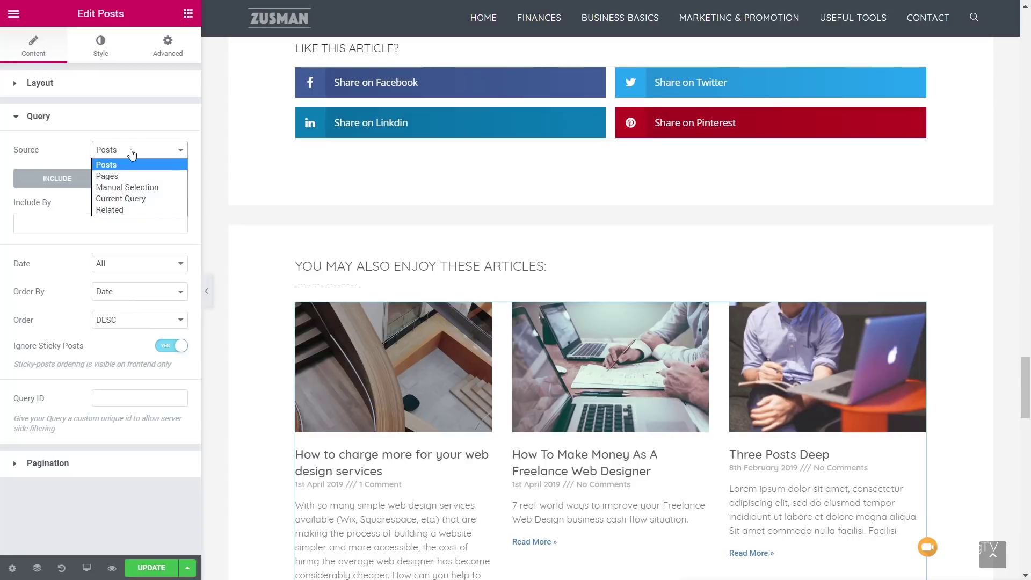
{"action": "left_click", "coordinate": [116, 211]}
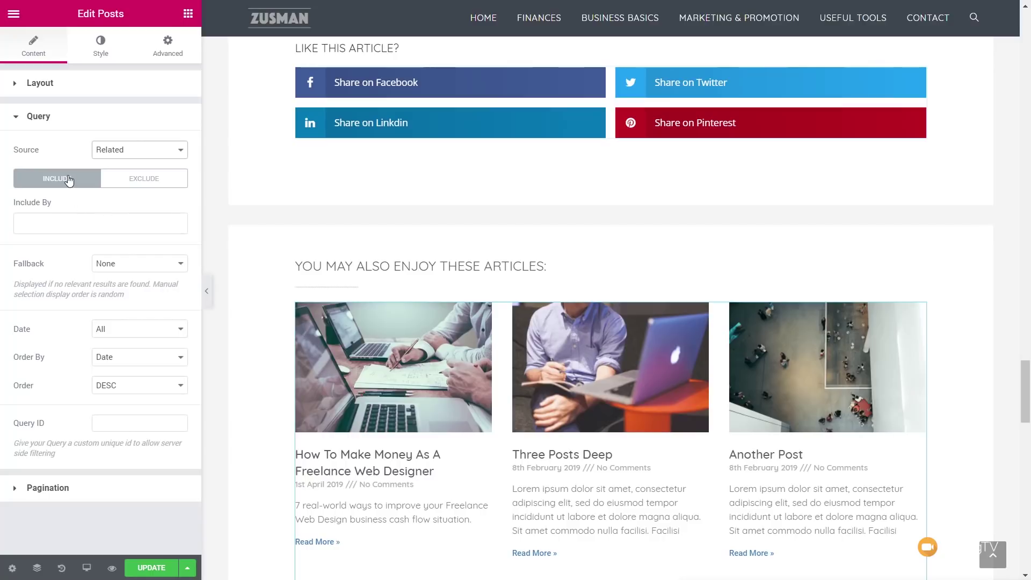
{"action": "left_click", "coordinate": [67, 220]}
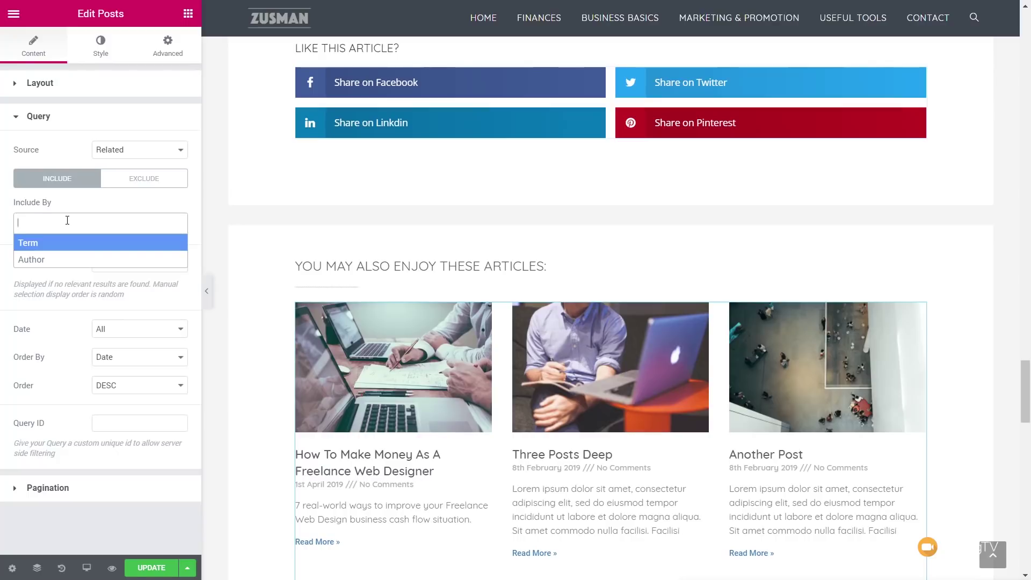
- Set Include By to Term and choose Categories as the term
{"action": "left_click", "coordinate": [49, 245]}
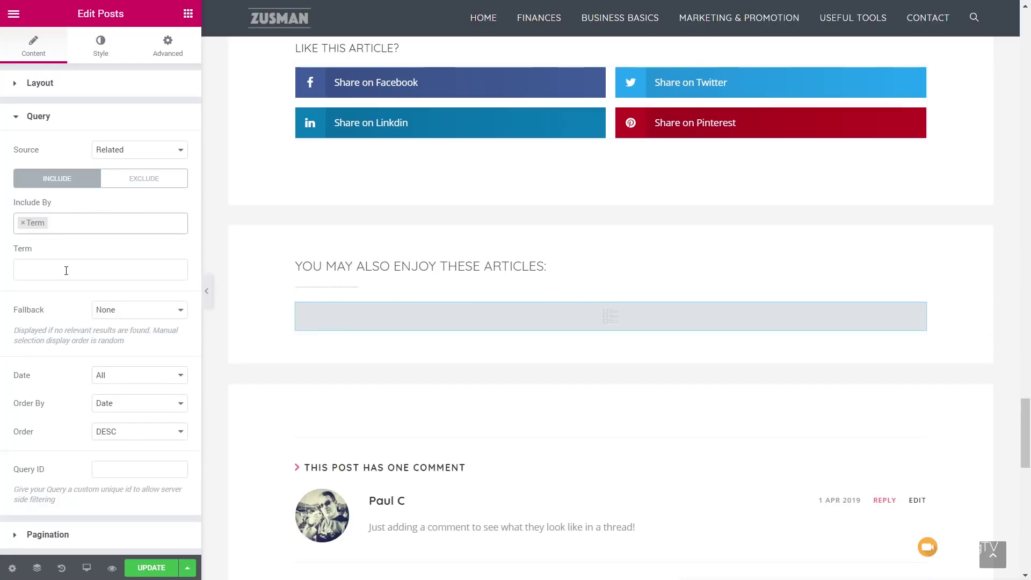
{"action": "left_click", "coordinate": [66, 271]}
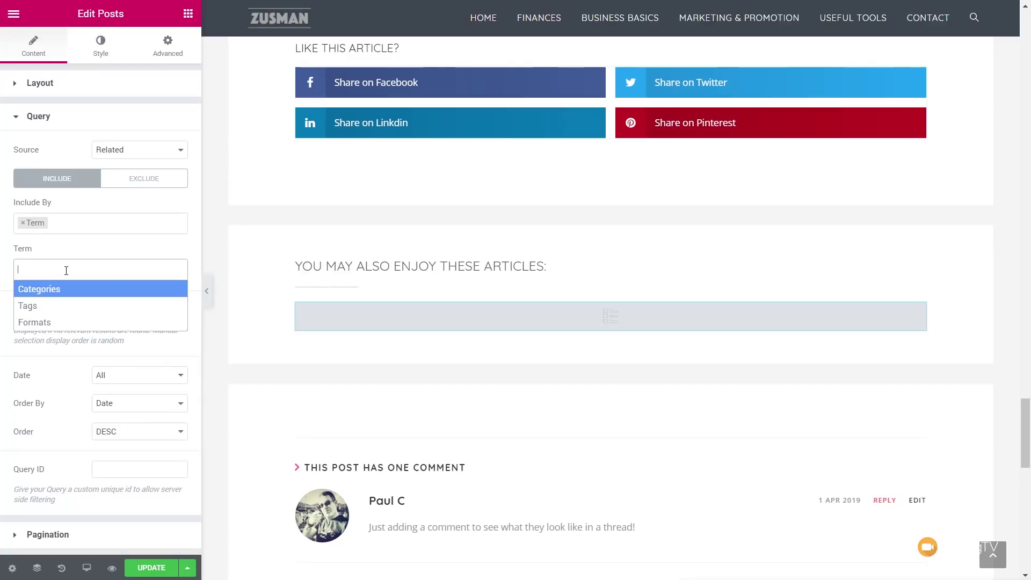
{"action": "left_click", "coordinate": [56, 292]}
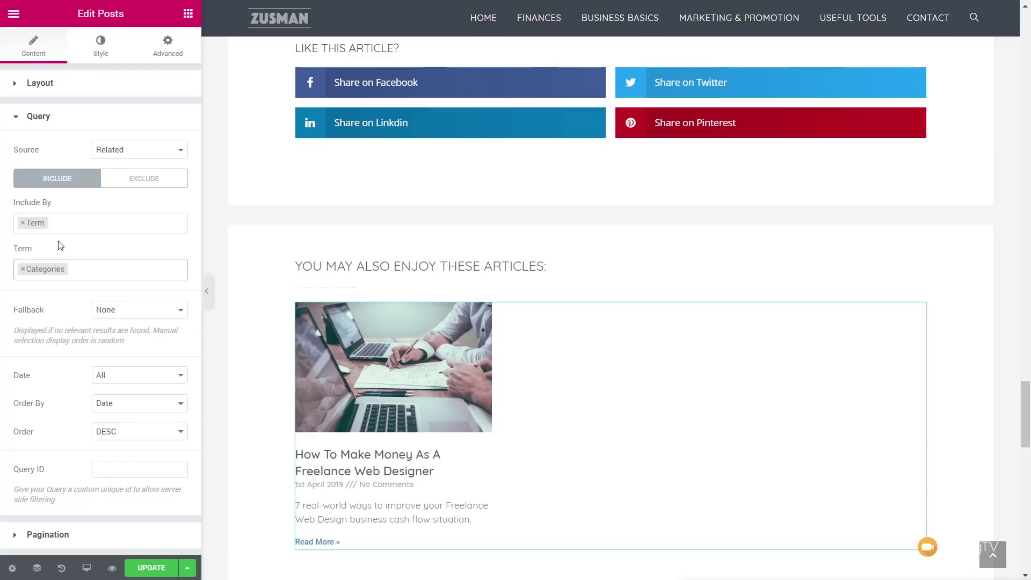
{"action": "left_click", "coordinate": [146, 317]}
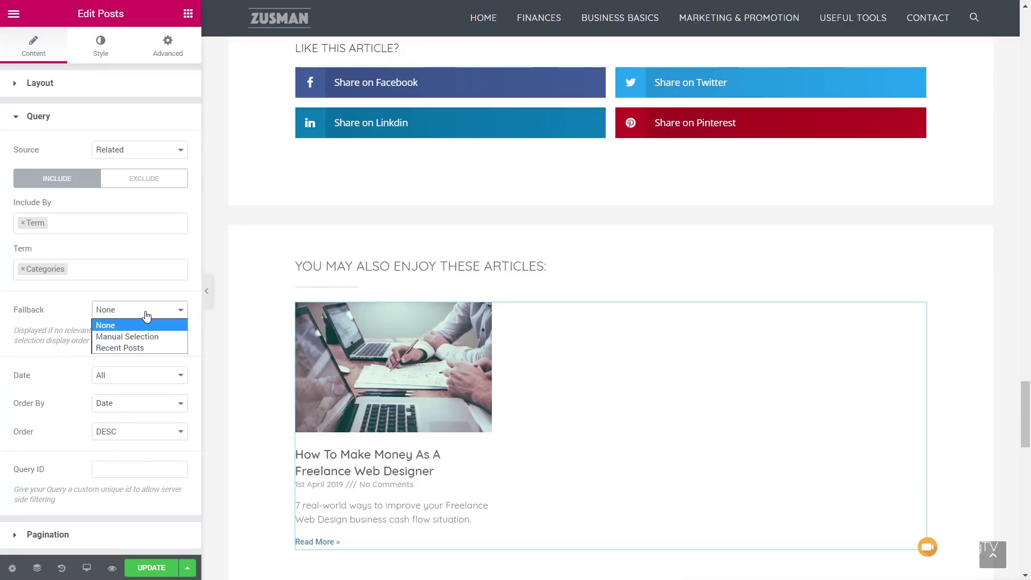
{"action": "left_click", "coordinate": [124, 328]}
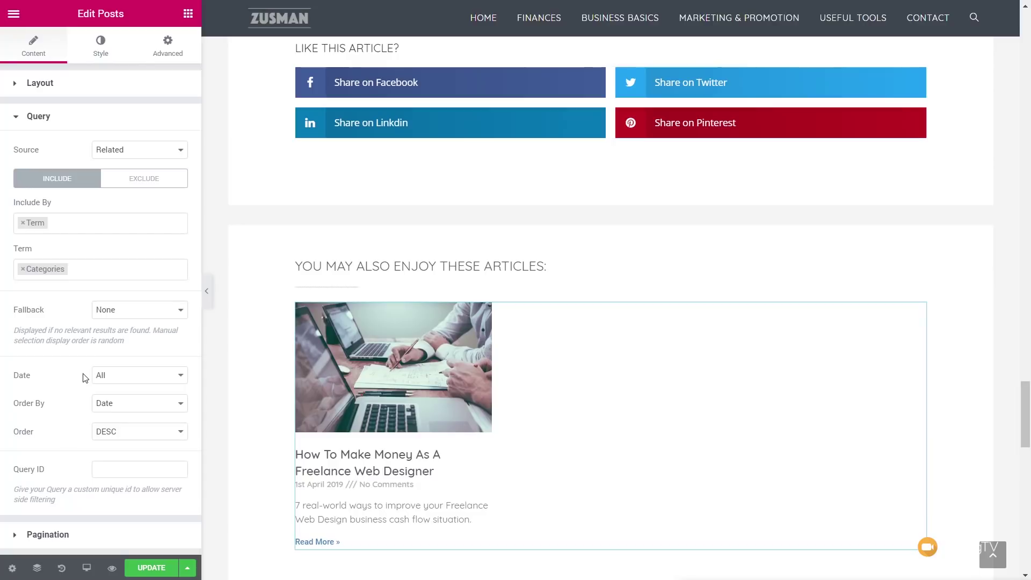
{"action": "left_click", "coordinate": [135, 381]}
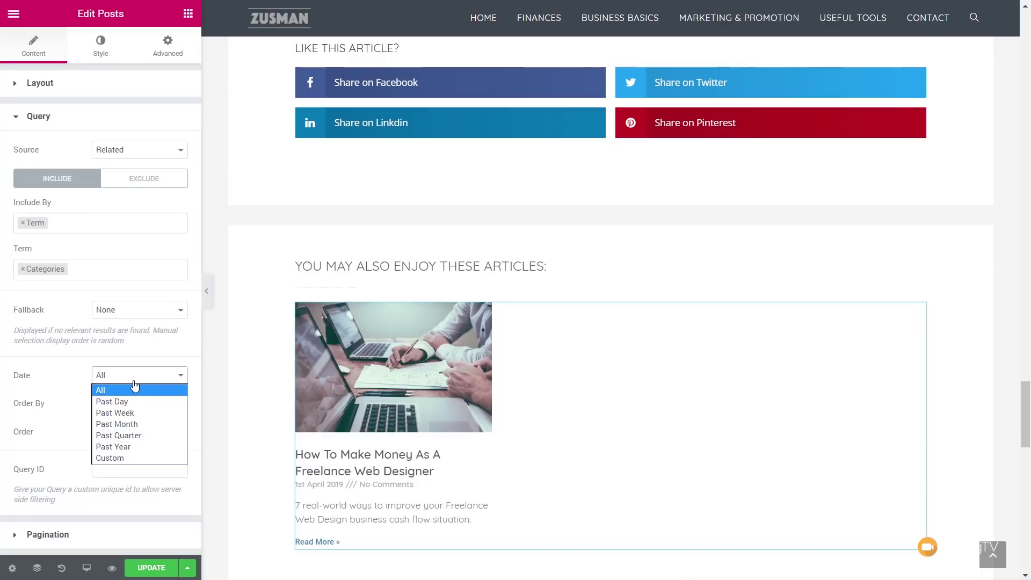
{"action": "left_click", "coordinate": [118, 460]}
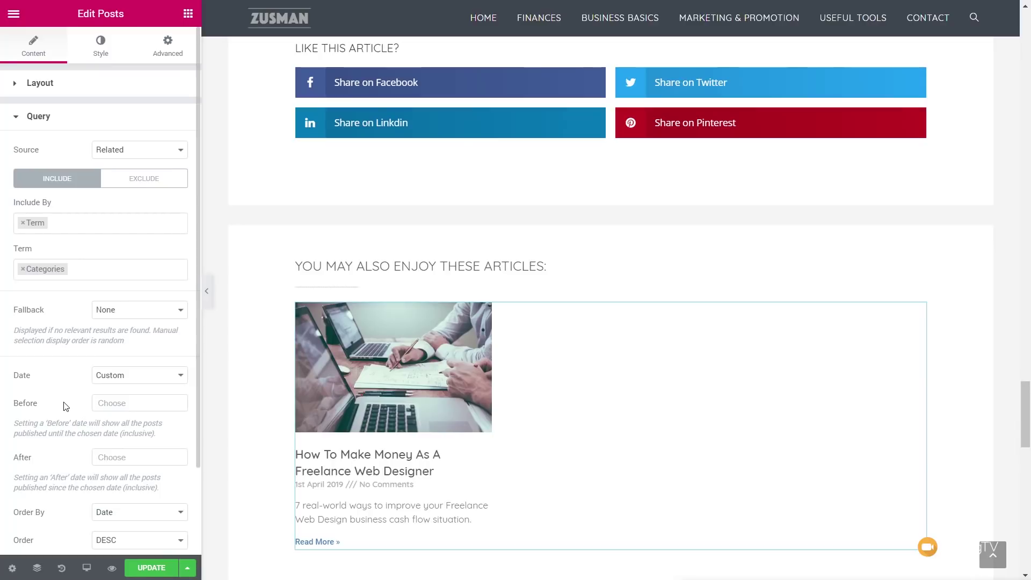
{"action": "left_click", "coordinate": [138, 380]}
{"action": "left_click", "coordinate": [134, 388]}
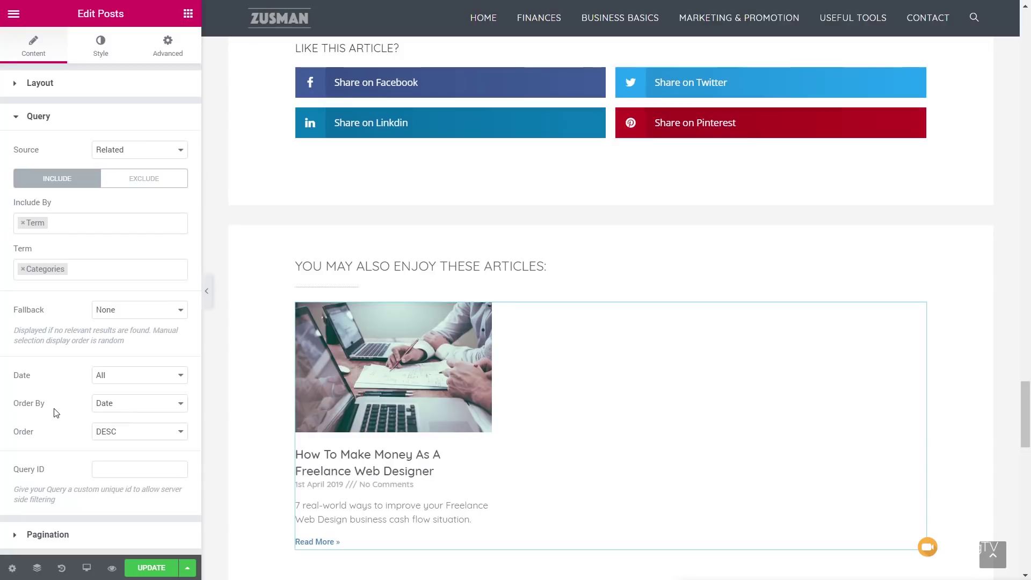
- Keep the query ordered by Date in DESC order, newest posts first
{"action": "left_click", "coordinate": [110, 404]}
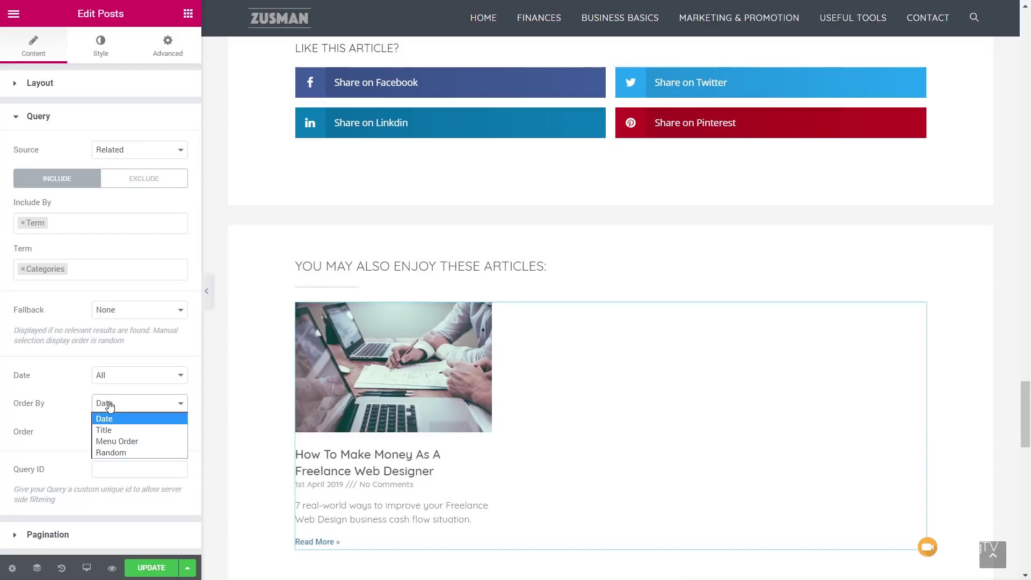
{"action": "left_click", "coordinate": [70, 423]}
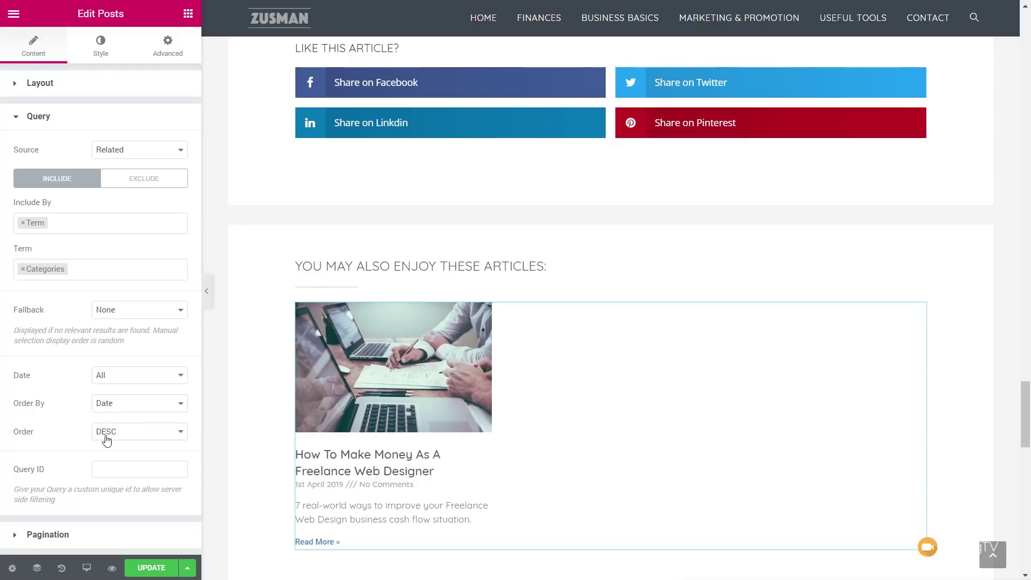
{"action": "left_click", "coordinate": [106, 438]}
{"action": "left_click", "coordinate": [74, 429]}
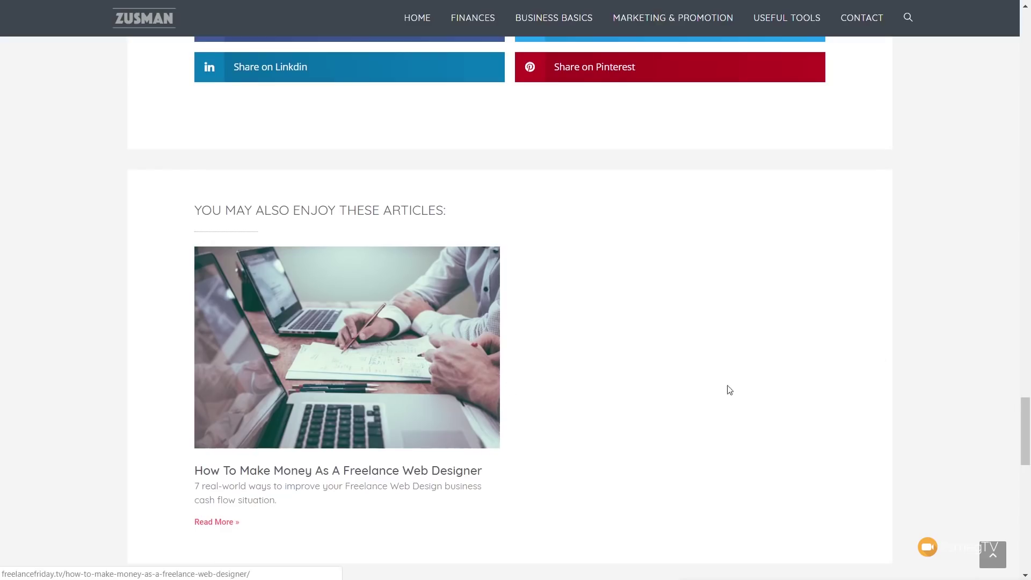
- Go to the FINANCES category and open 'How To Make Money As A Freelance Web Designer'
{"action": "scroll", "coordinate": [779, 388], "scroll_direction": "up", "scroll_amount": 10}
{"action": "scroll", "coordinate": [818, 386], "scroll_direction": "up", "scroll_amount": 20}
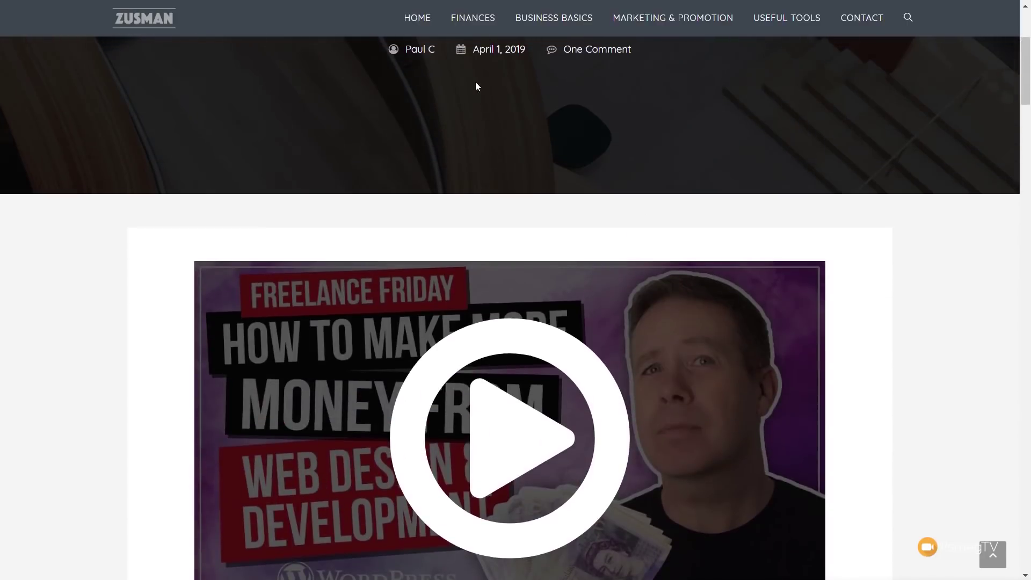
{"action": "left_click", "coordinate": [465, 21]}
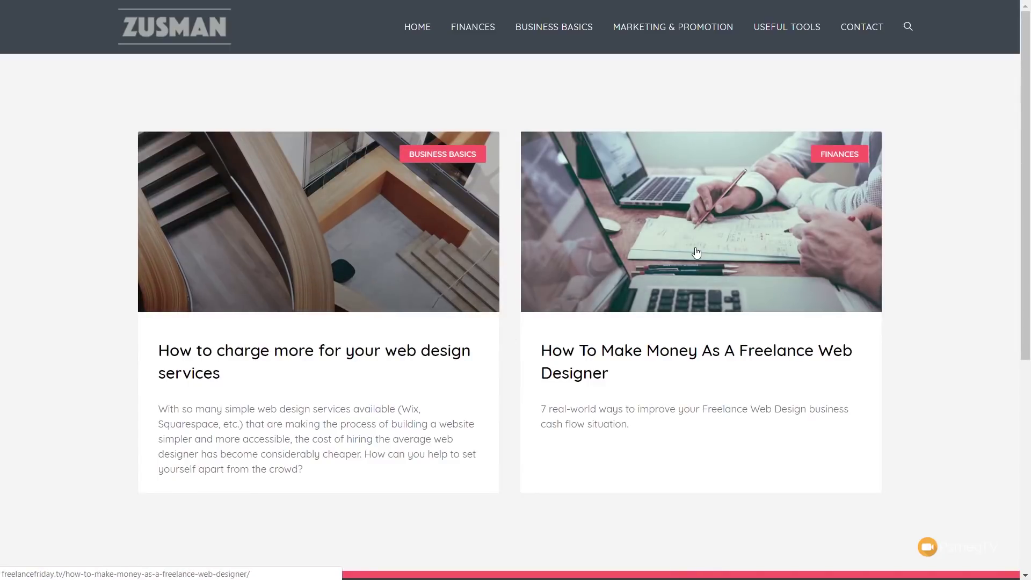
{"action": "left_click", "coordinate": [606, 249]}
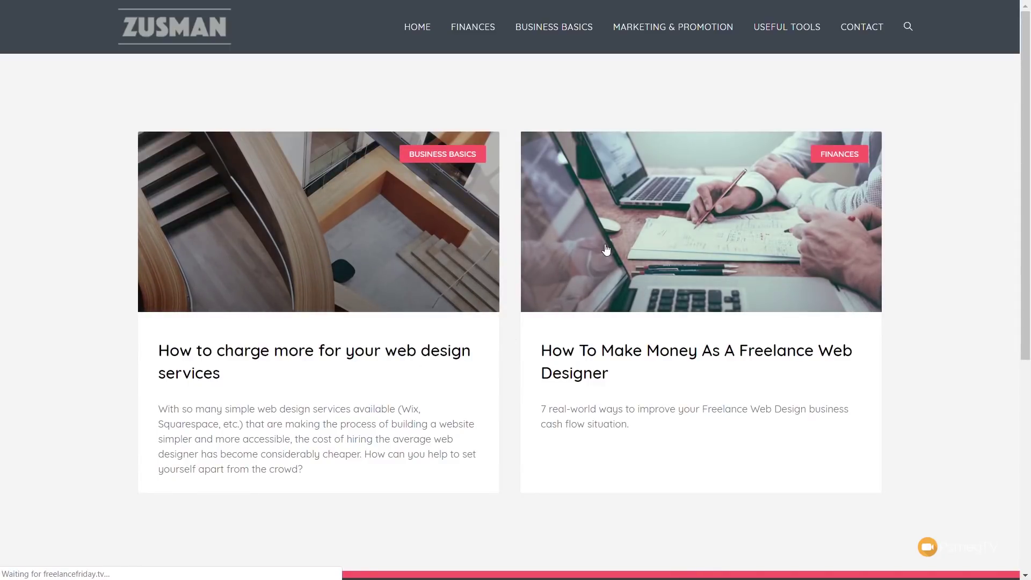
- Open its related article 'How to charge more for your web design services' and check its related post
{"action": "scroll", "coordinate": [607, 251], "scroll_direction": "down", "scroll_amount": 10}
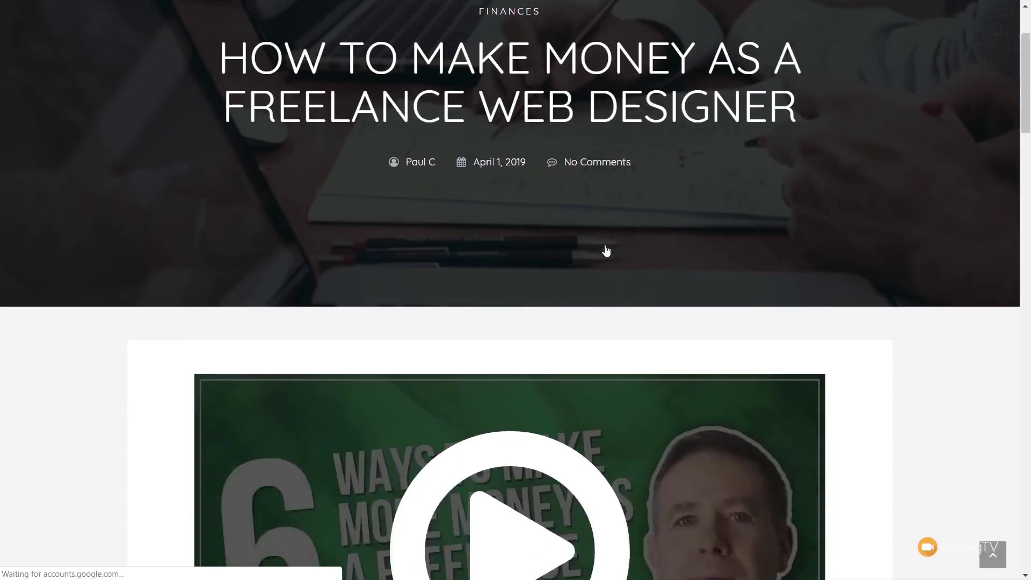
{"action": "scroll", "coordinate": [607, 251], "scroll_direction": "down", "scroll_amount": 15}
{"action": "scroll", "coordinate": [610, 247], "scroll_direction": "up", "scroll_amount": 5}
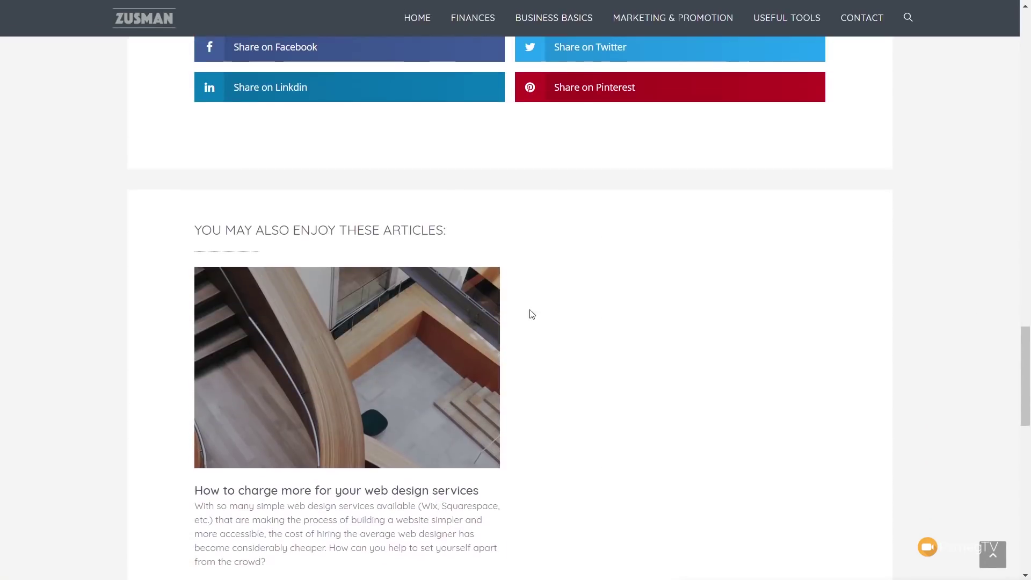
{"action": "left_click", "coordinate": [380, 394]}
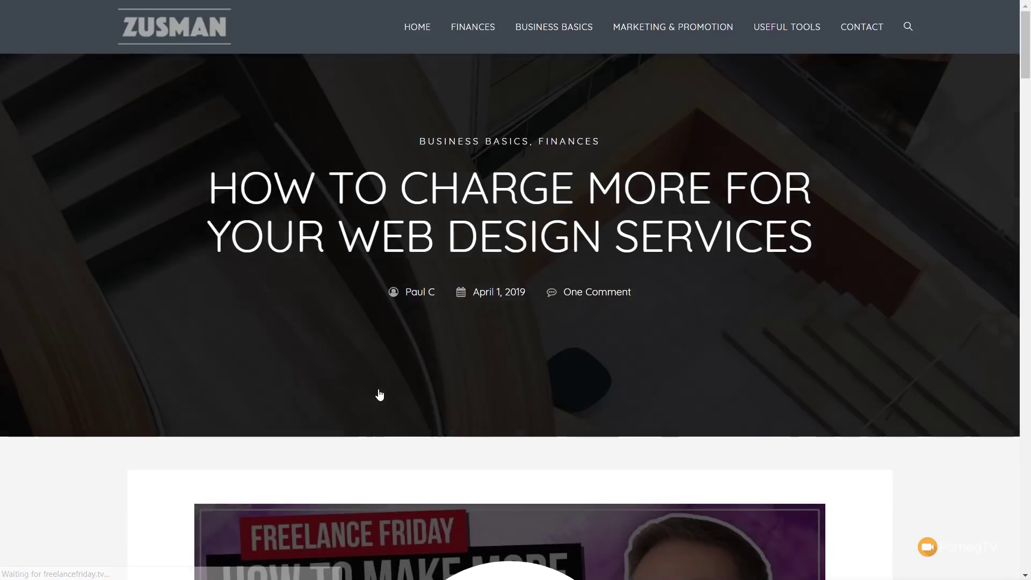
{"action": "scroll", "coordinate": [221, 355], "scroll_direction": "down", "scroll_amount": 20}
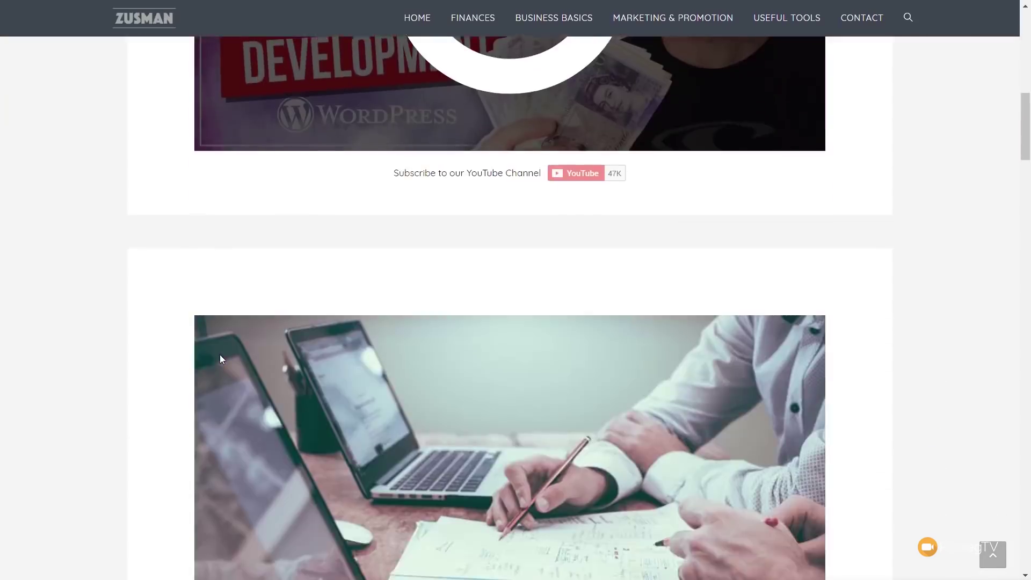
{"action": "scroll", "coordinate": [220, 357], "scroll_direction": "down", "scroll_amount": 15}
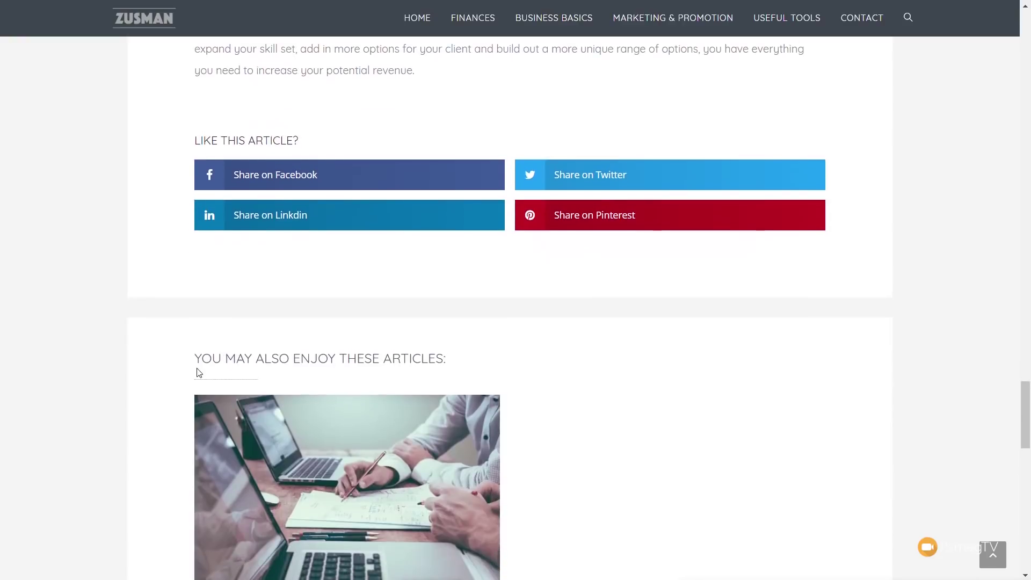